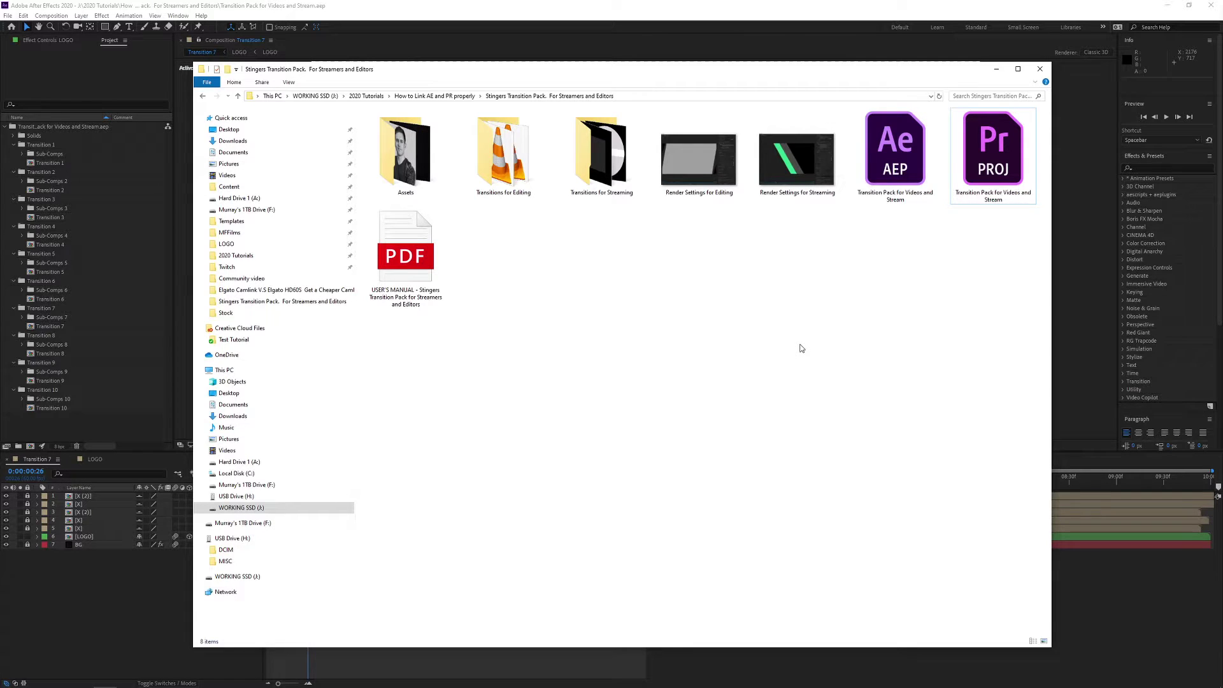
In After Effects, scrub through the Transition 7 animation, then the LOGO composition.
{"action": "left_click", "coordinate": [556, 5]}
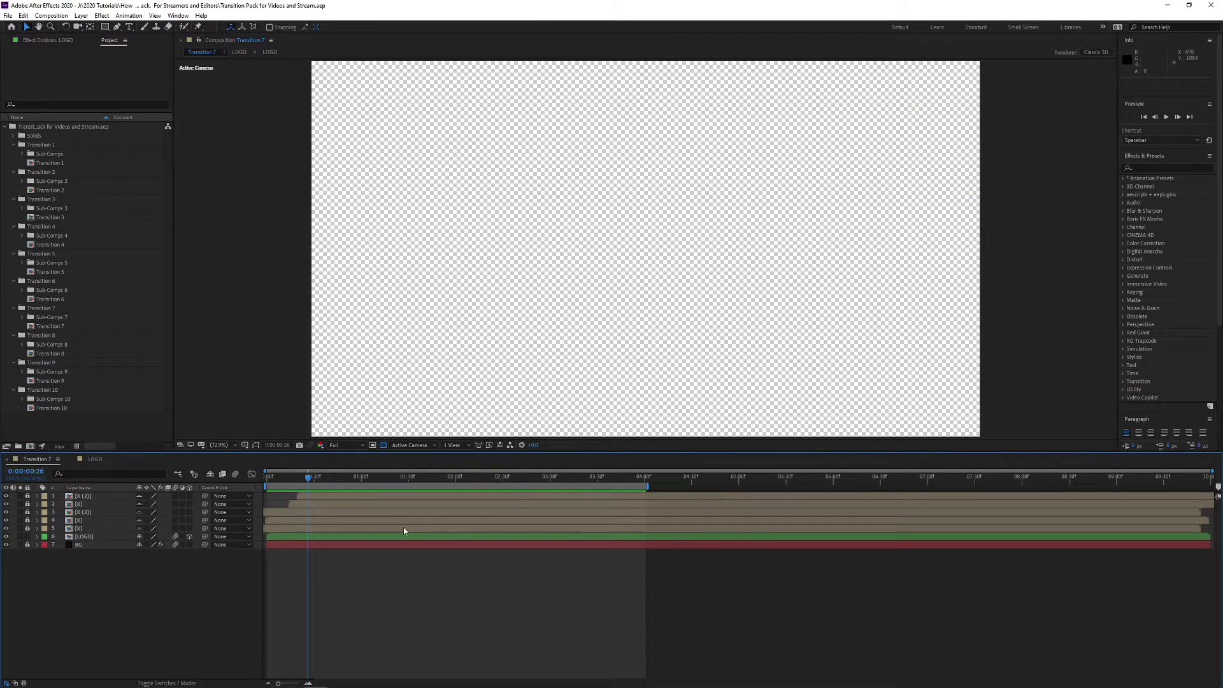
{"action": "left_click_drag", "start_coordinate": [291, 477], "coordinate": [368, 487]}
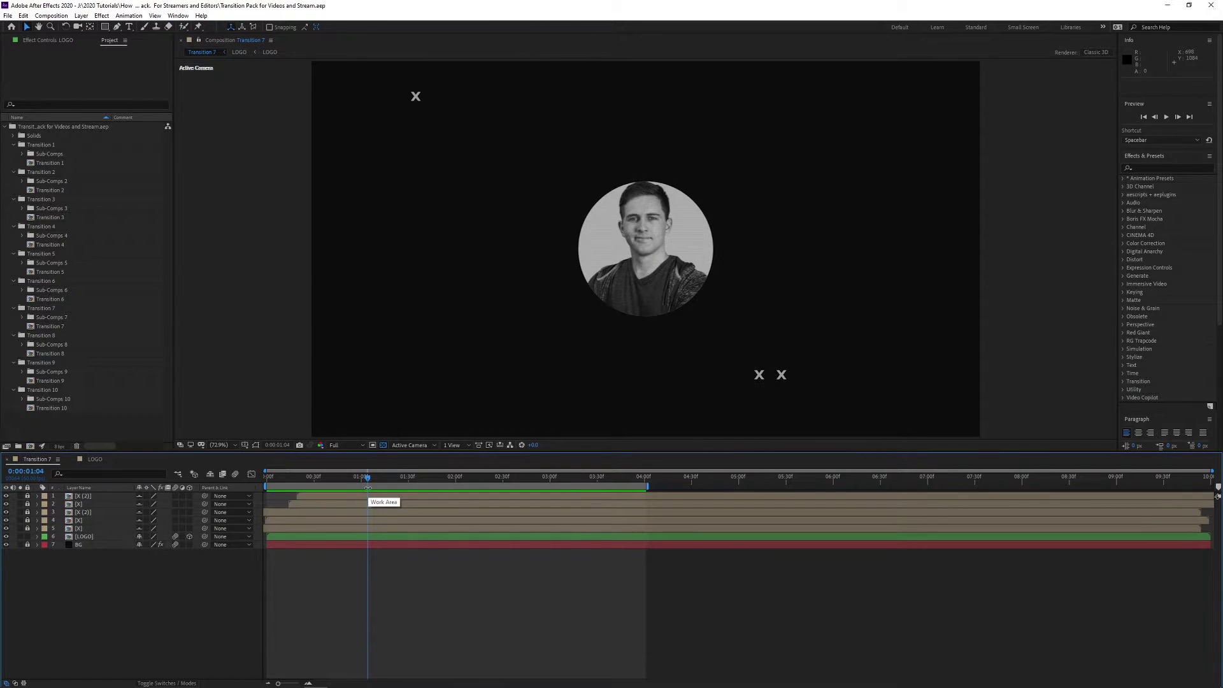
{"action": "left_click", "coordinate": [89, 460]}
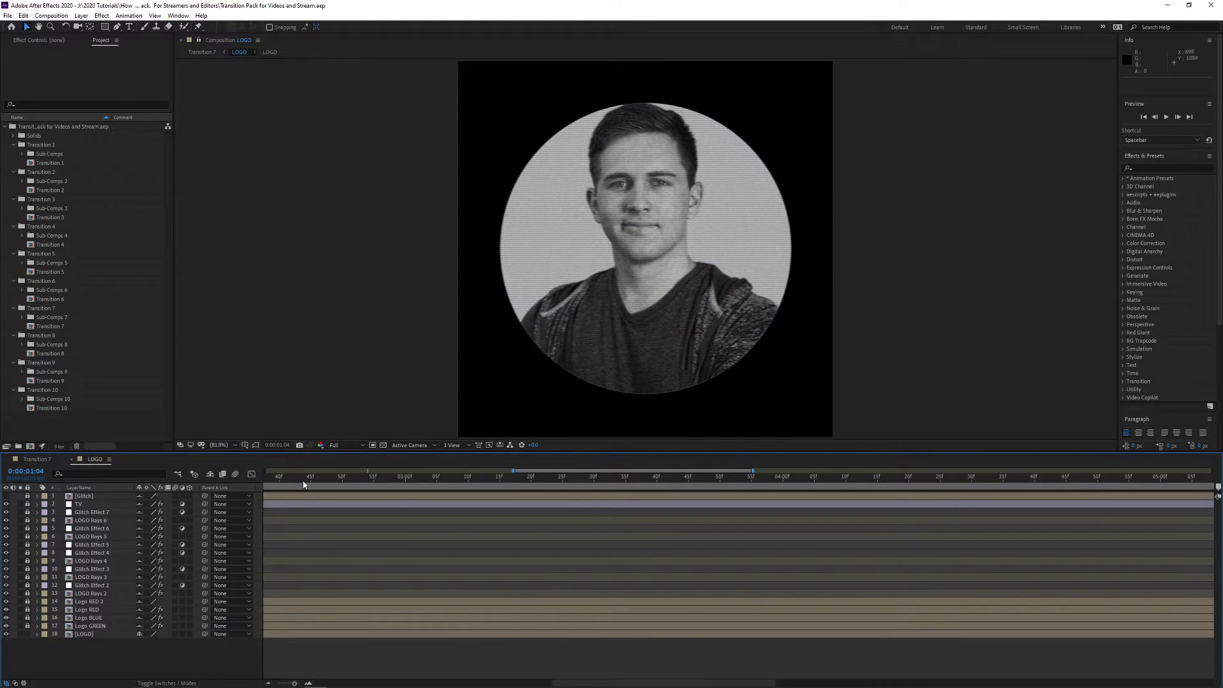
{"action": "left_click_drag", "start_coordinate": [303, 483], "coordinate": [758, 485]}
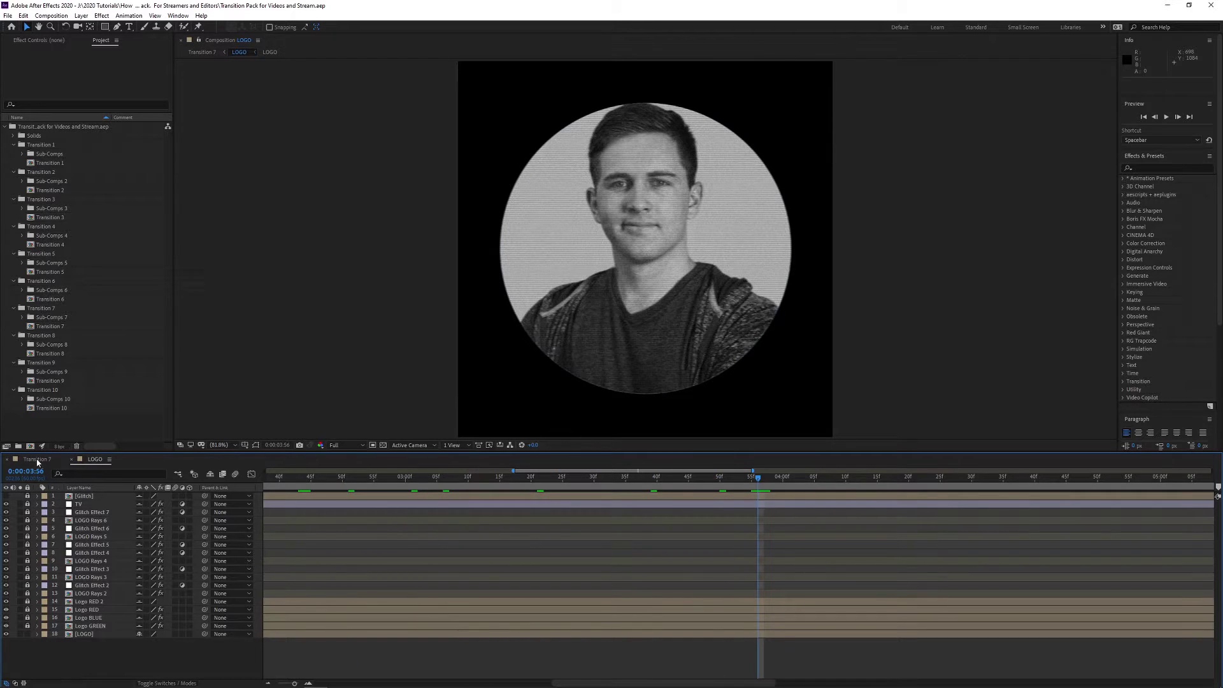
Back in Transition 7, scrub forward from 0:00:01:34 to the glitching portrait.
{"action": "left_click", "coordinate": [36, 460]}
{"action": "left_click", "coordinate": [414, 477]}
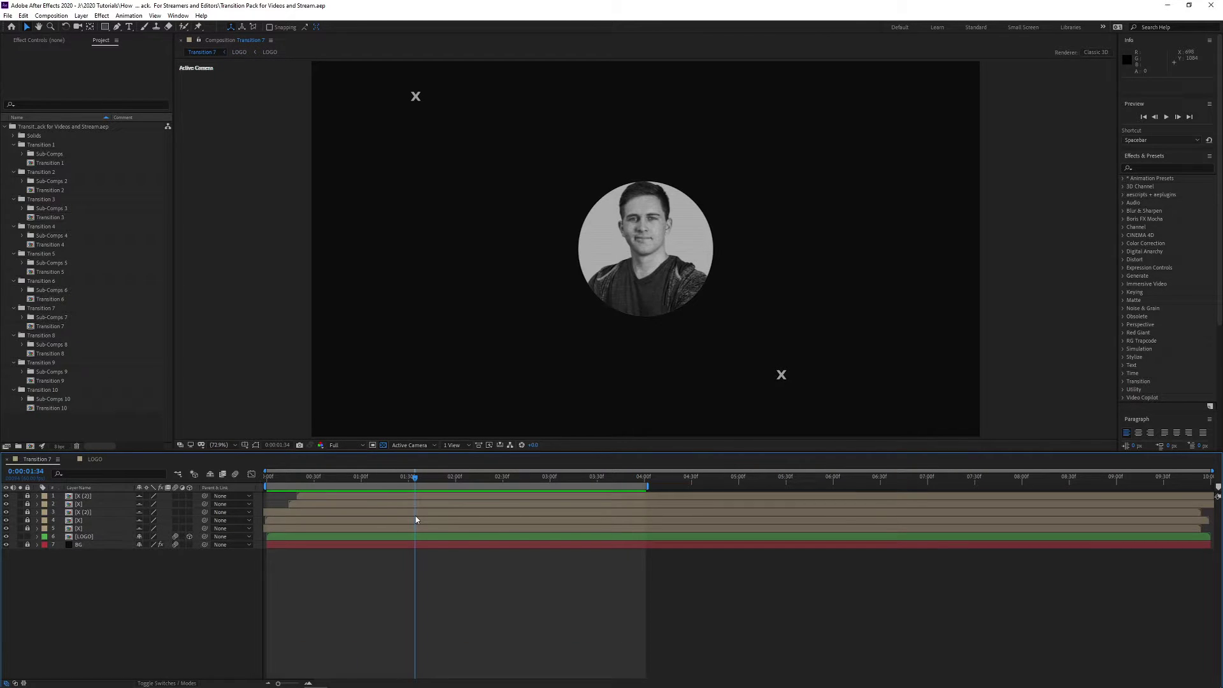
{"action": "left_click_drag", "start_coordinate": [416, 519], "coordinate": [529, 494]}
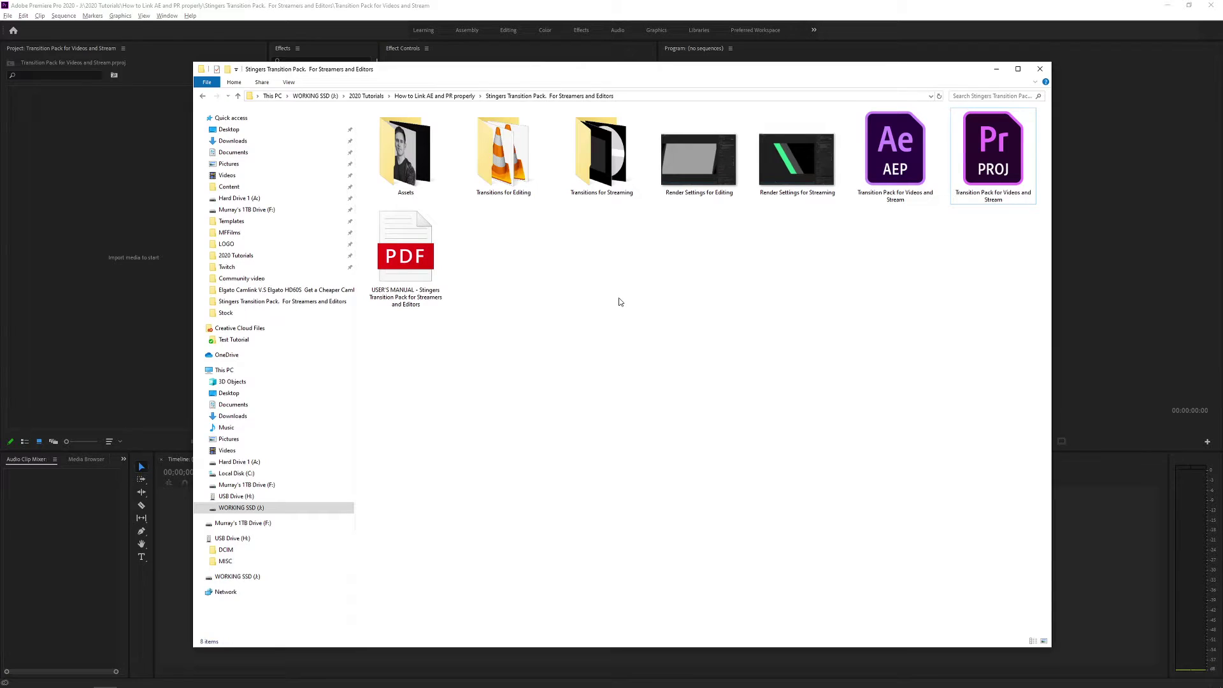
Import only the Transition 7 comp from the Transition Pack .aep into the Project panel.
{"action": "left_click", "coordinate": [904, 186]}
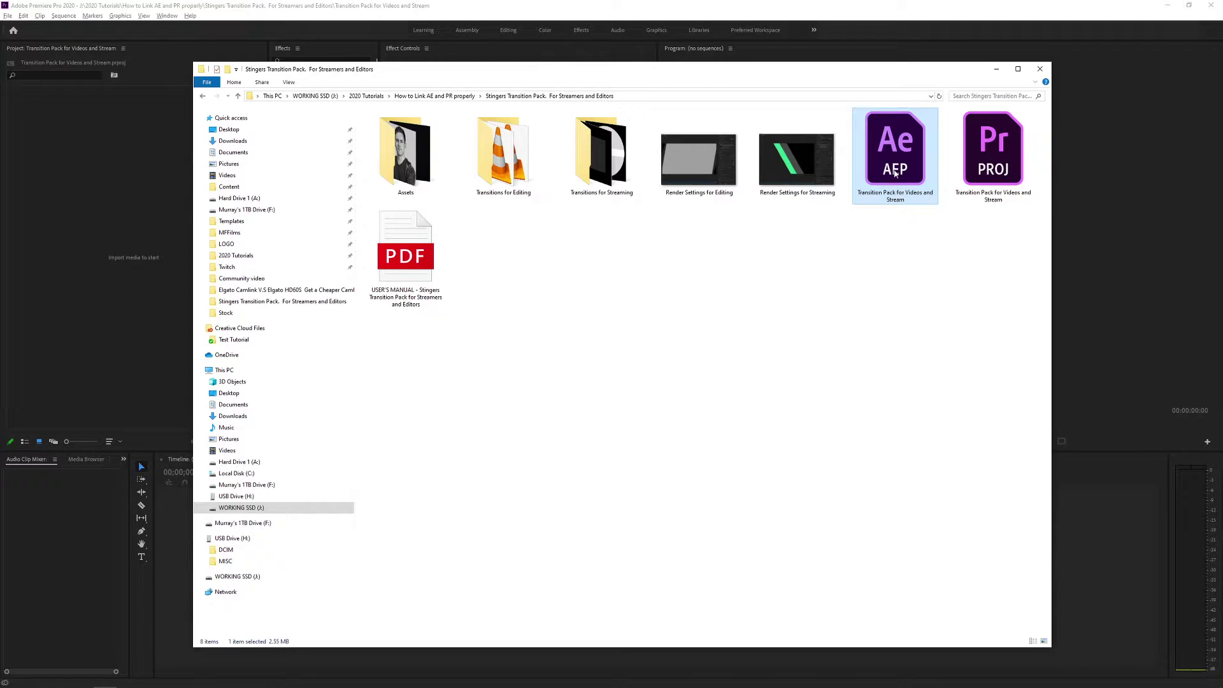
{"action": "left_click_drag", "start_coordinate": [894, 173], "coordinate": [114, 238]}
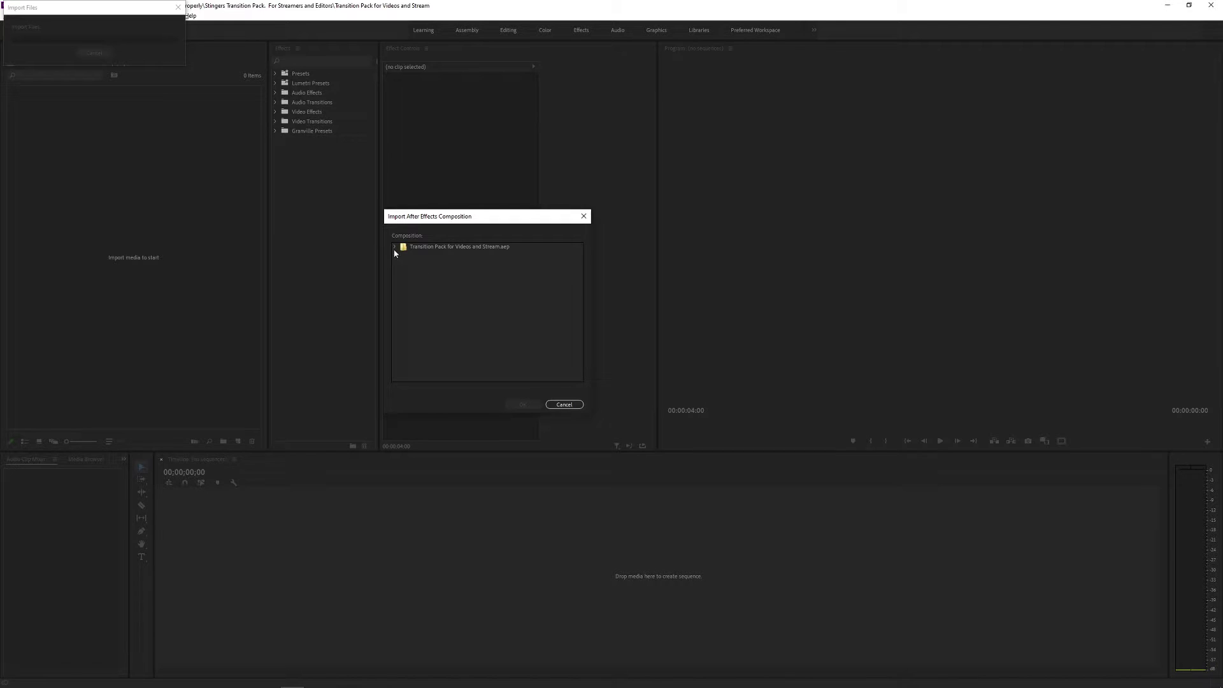
{"action": "left_click", "coordinate": [394, 247]}
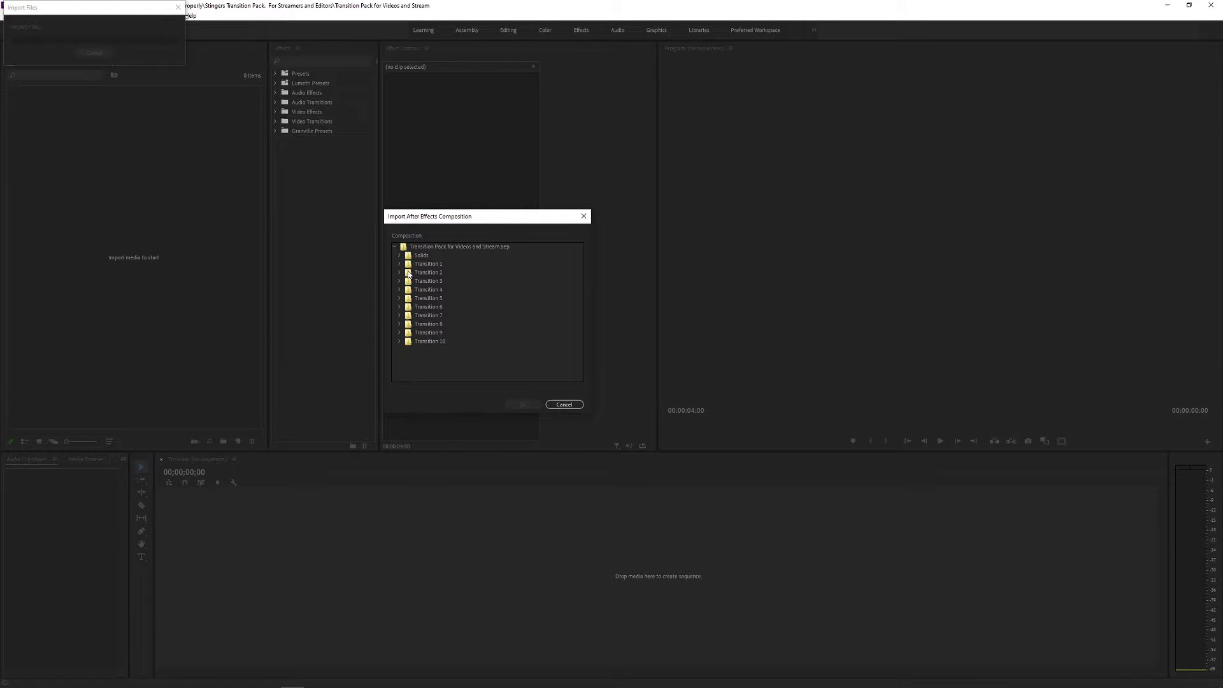
{"action": "left_click", "coordinate": [404, 317]}
{"action": "left_click", "coordinate": [436, 333]}
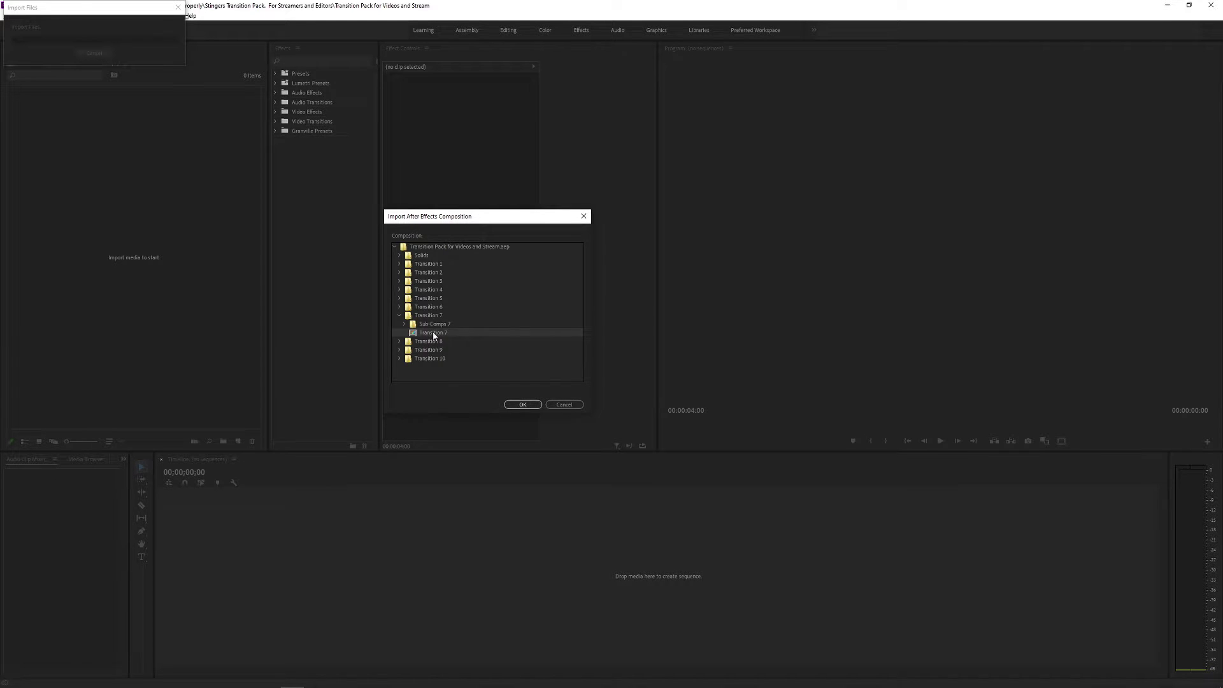
{"action": "left_click", "coordinate": [528, 405]}
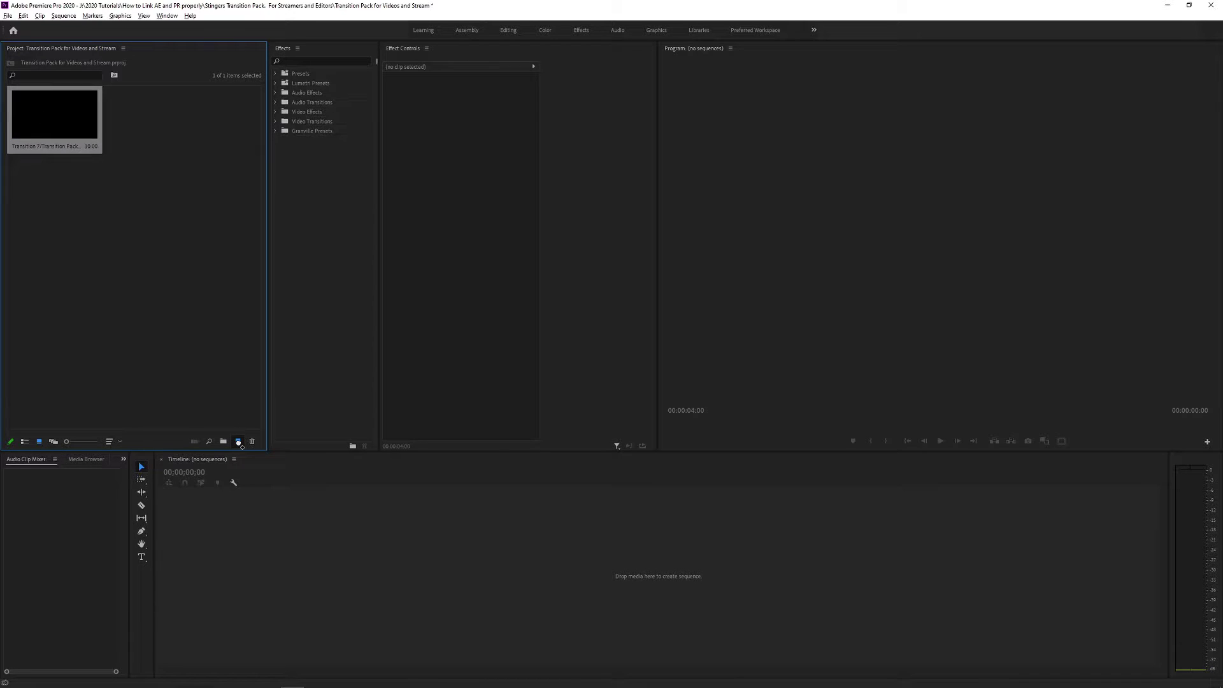
Create a new sequence from the Transition 7 clip and play it back.
{"action": "left_click_drag", "start_coordinate": [55, 115], "coordinate": [239, 442]}
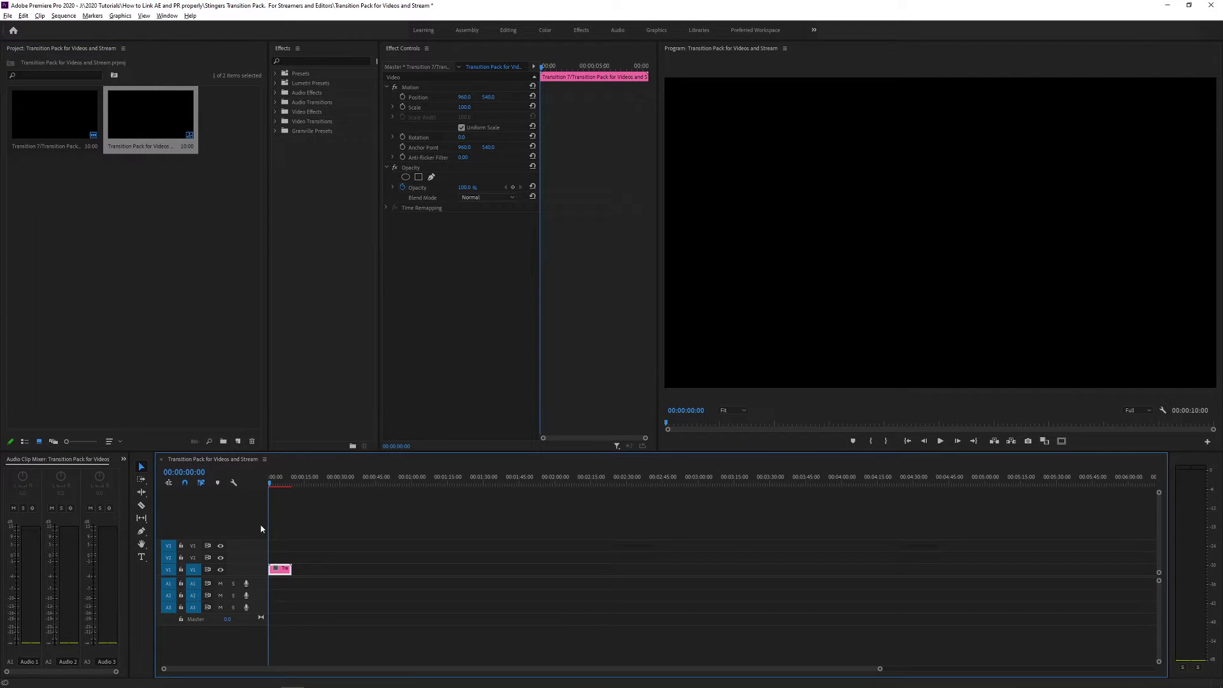
{"action": "scroll", "coordinate": [251, 546], "scroll_direction": "up", "scroll_amount": 3}
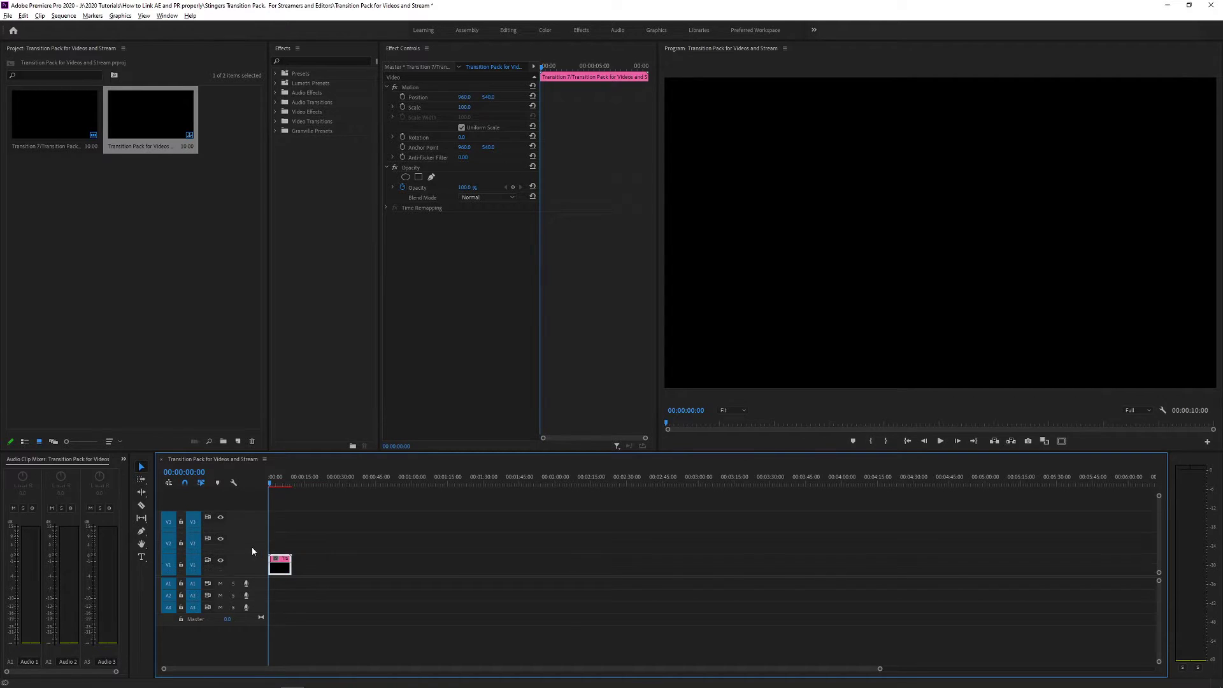
{"action": "scroll", "coordinate": [316, 506], "scroll_direction": "up", "scroll_amount": 5}
{"action": "key", "text": "space"}
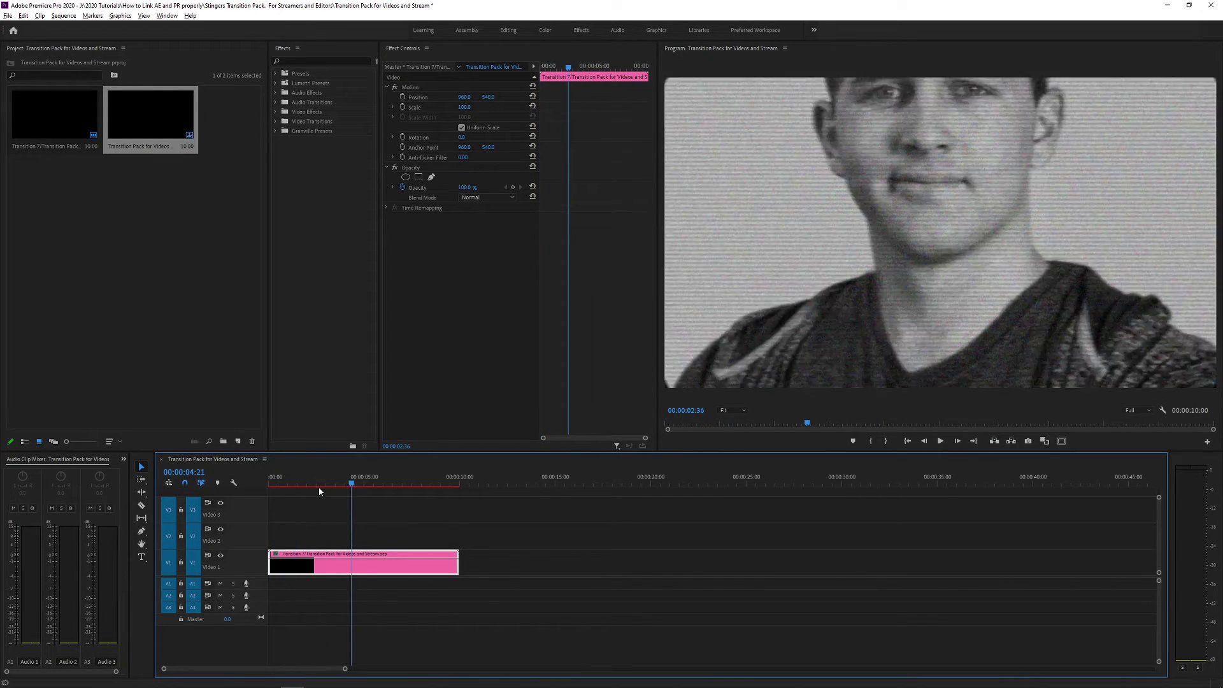
Hide and then re-show the logo layer in After Effects to confirm Premiere updates.
{"action": "key", "text": "alt+Tab"}
{"action": "key", "text": "alt+Tab"}
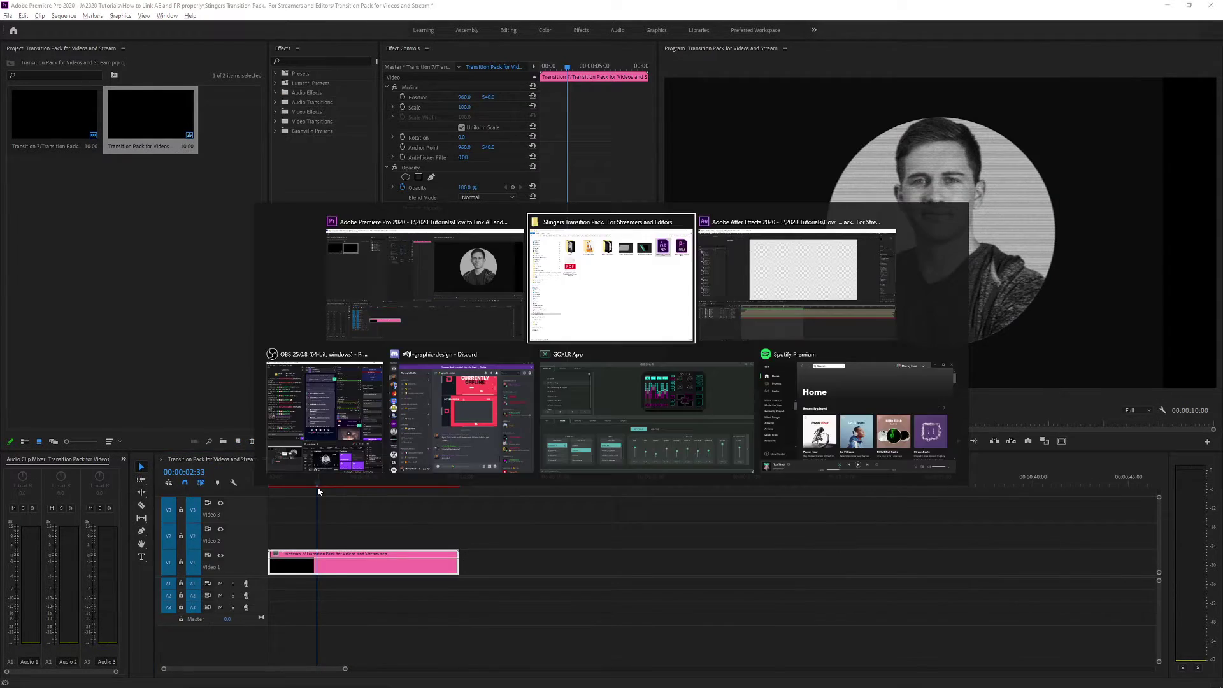
{"action": "left_click_drag", "start_coordinate": [410, 483], "coordinate": [399, 483]}
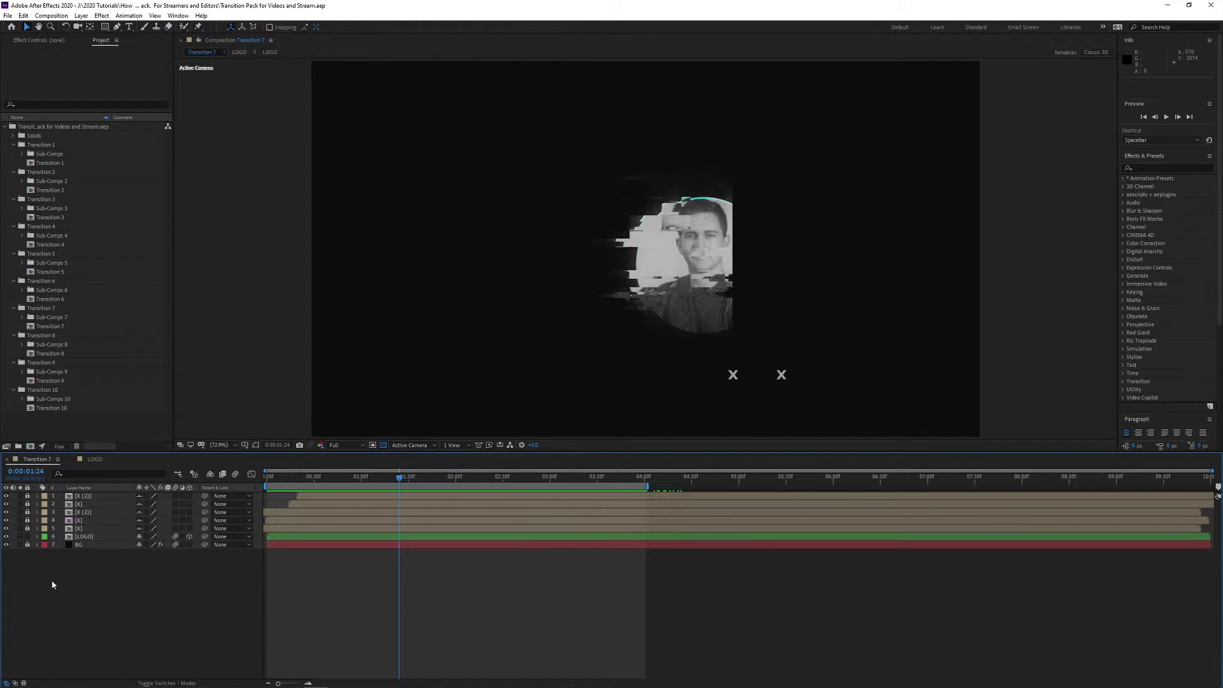
{"action": "left_click", "coordinate": [7, 537]}
{"action": "key", "text": "alt+Tab"}
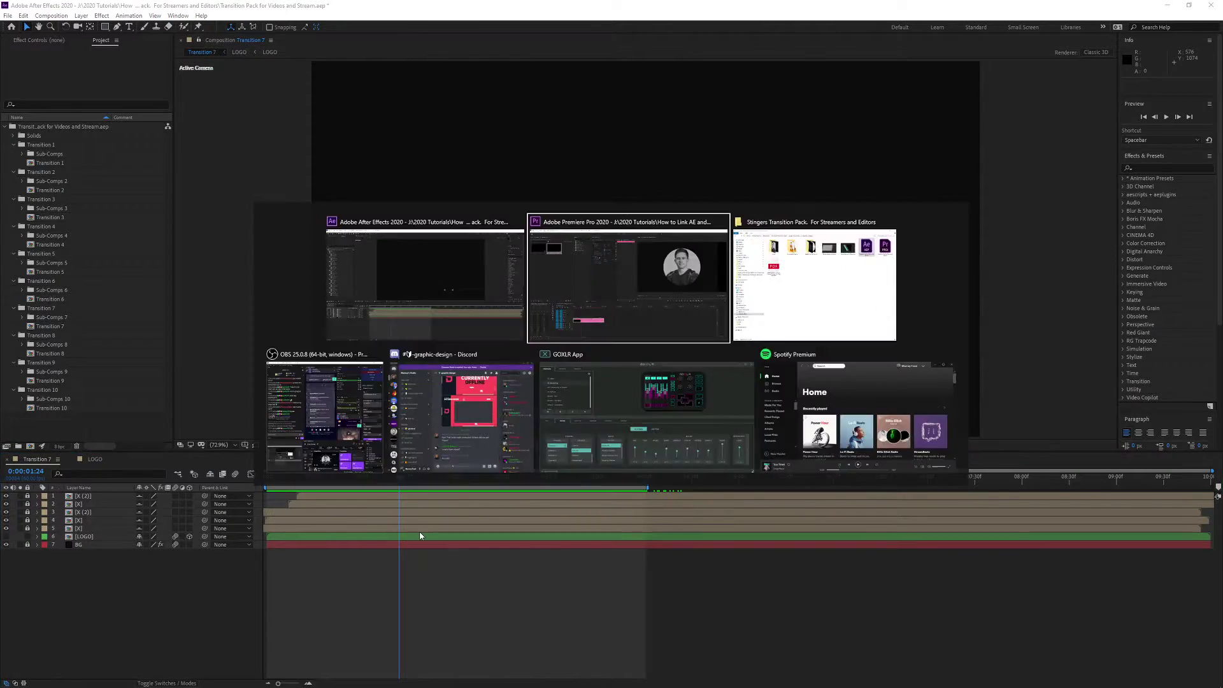
{"action": "left_click_drag", "start_coordinate": [328, 486], "coordinate": [309, 503]}
{"action": "key", "text": "alt+Tab"}
{"action": "left_click", "coordinate": [6, 537]}
{"action": "key", "text": "alt+Tab"}
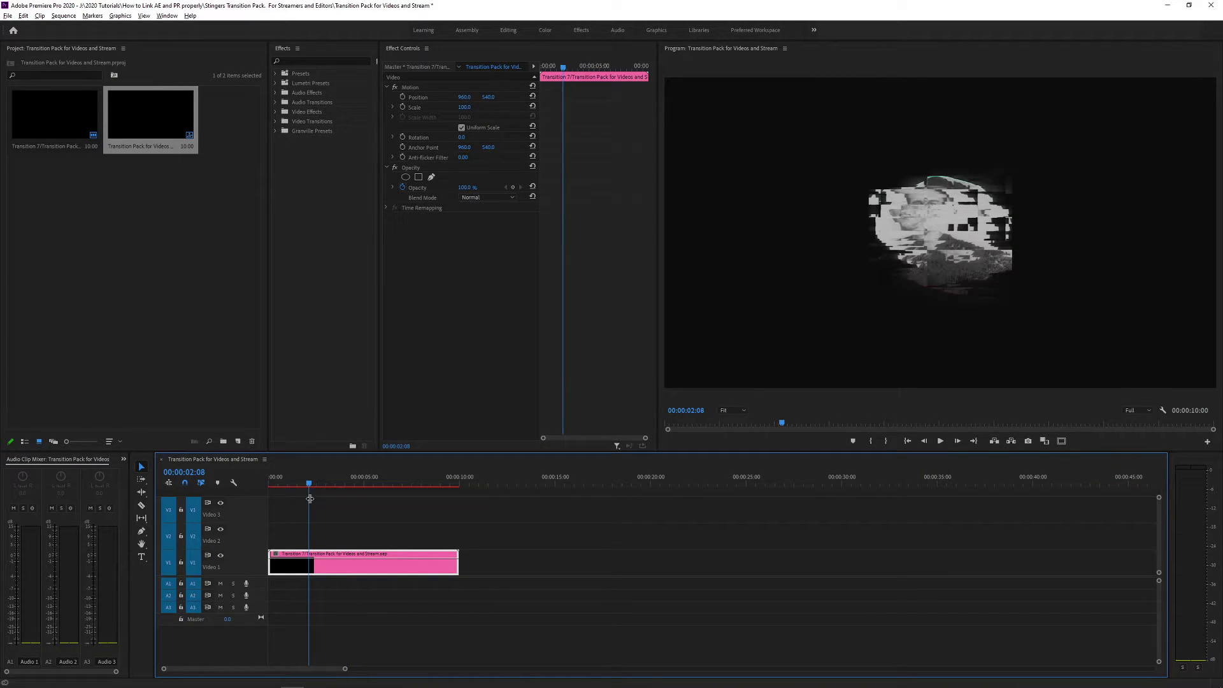
Move the Transition 7 clip up to V2 and create a reddish Color Matte.
{"action": "left_click_drag", "start_coordinate": [337, 573], "coordinate": [337, 547]}
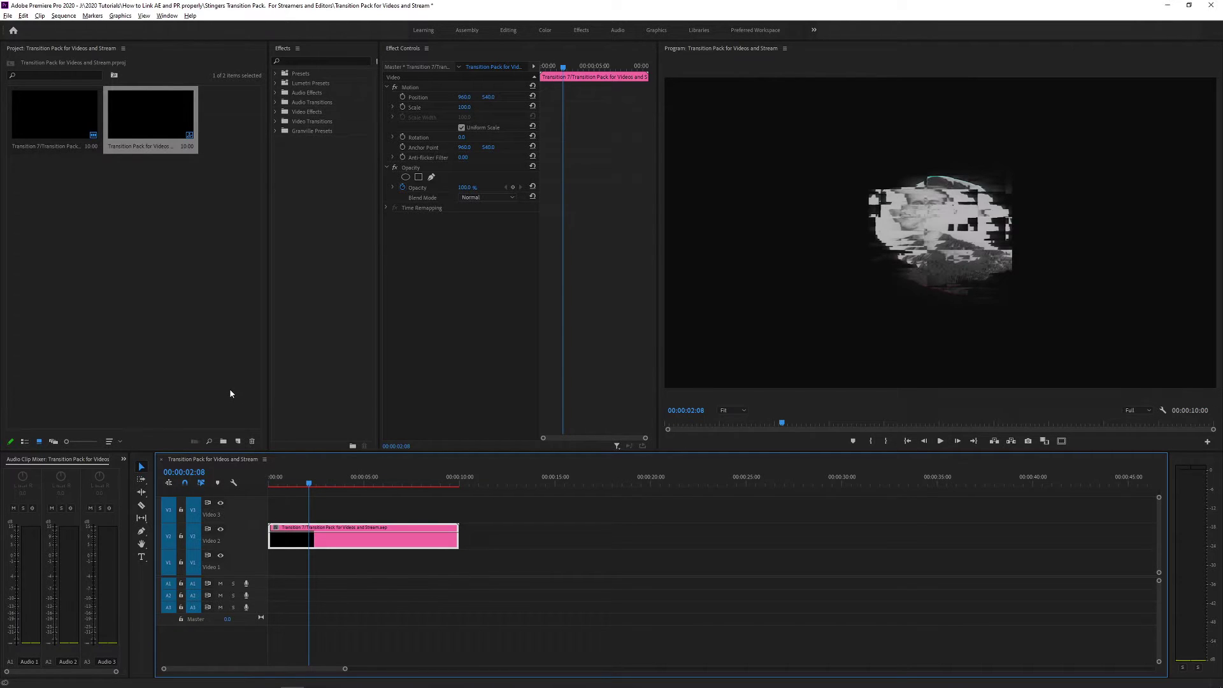
{"action": "left_click", "coordinate": [229, 388]}
{"action": "left_click", "coordinate": [238, 440]}
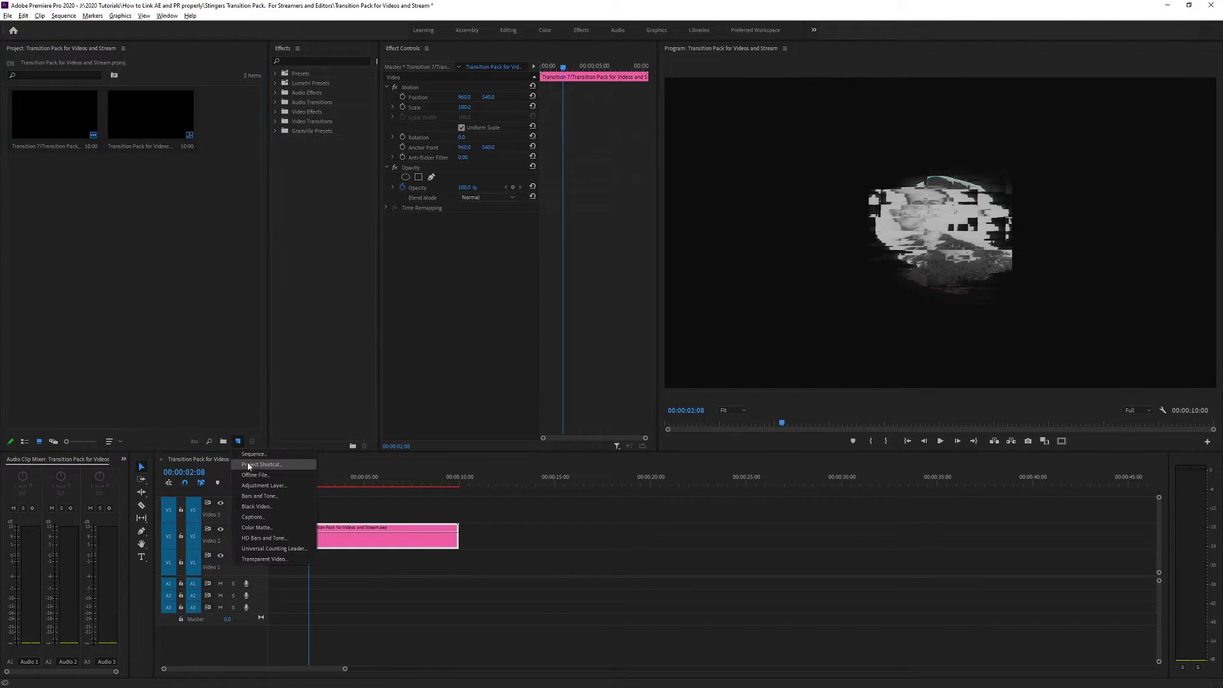
{"action": "left_click", "coordinate": [256, 527]}
{"action": "left_click", "coordinate": [627, 382]}
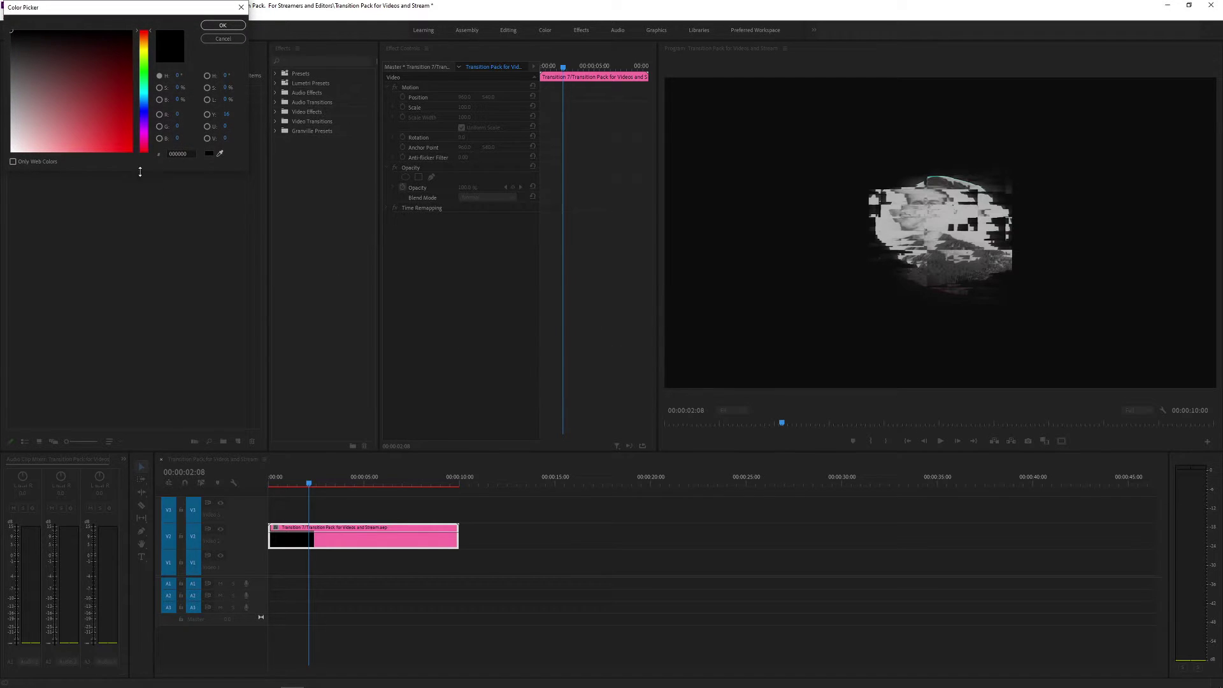
{"action": "left_click", "coordinate": [77, 118]}
{"action": "left_click", "coordinate": [222, 26]}
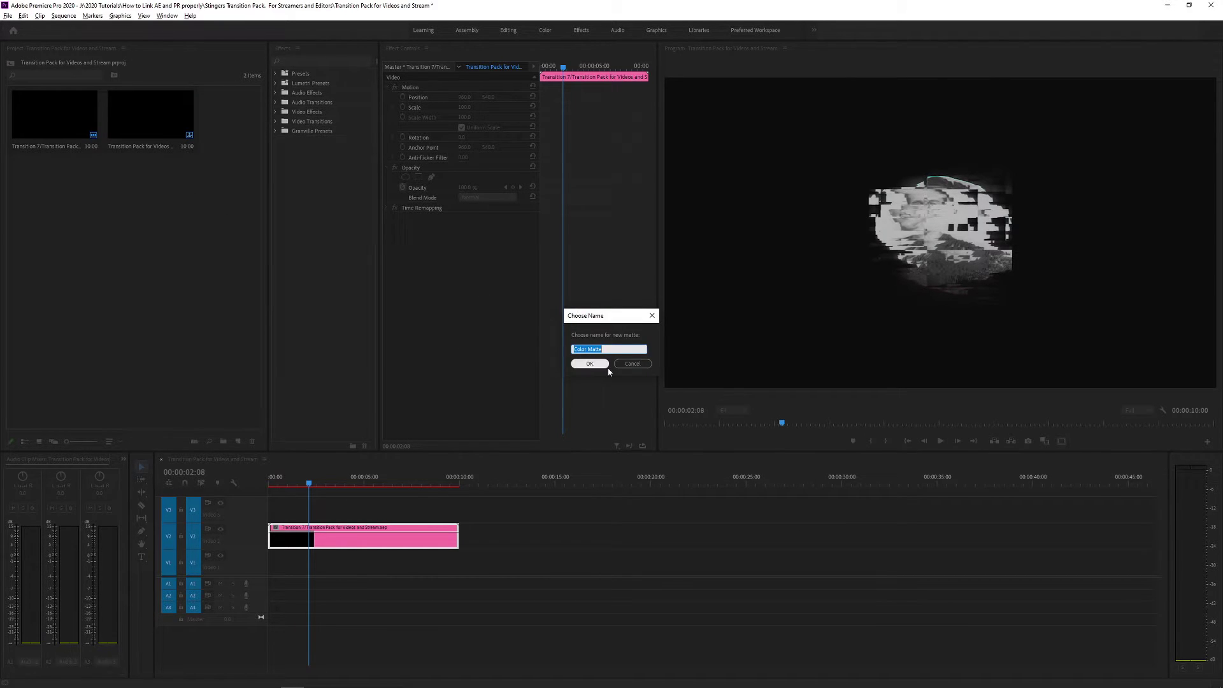
{"action": "left_click", "coordinate": [590, 366]}
Place the Color Matte on Video 1, extend it to 00:00:10:00, preview, and select it.
{"action": "left_click_drag", "start_coordinate": [229, 124], "coordinate": [312, 567]}
{"action": "left_click", "coordinate": [294, 482]}
{"action": "mouse_move", "coordinate": [294, 482]}
{"action": "left_mouse_down"}
{"action": "mouse_move", "coordinate": [284, 483]}
{"action": "mouse_move", "coordinate": [306, 482]}
{"action": "left_mouse_up"}
{"action": "left_click_drag", "start_coordinate": [368, 557], "coordinate": [458, 561]}
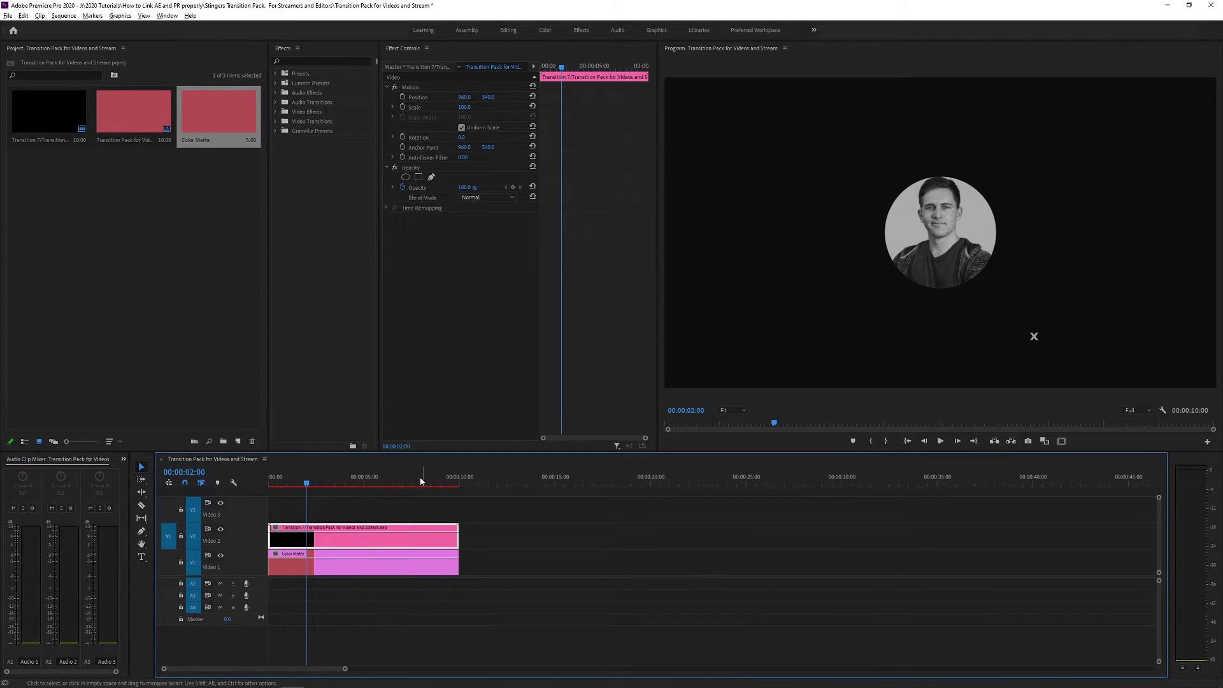
{"action": "left_click_drag", "start_coordinate": [418, 482], "coordinate": [351, 484]}
{"action": "left_click", "coordinate": [385, 555]}
{"action": "key", "text": "Delete"}
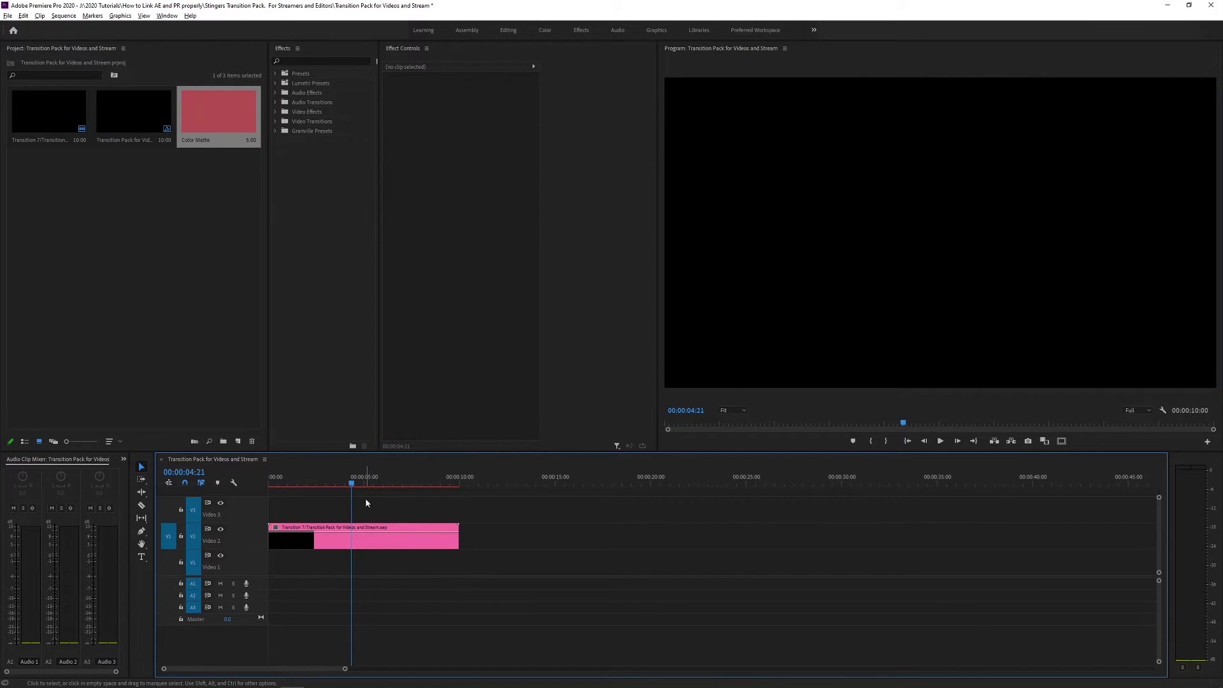
{"action": "left_click", "coordinate": [290, 489]}
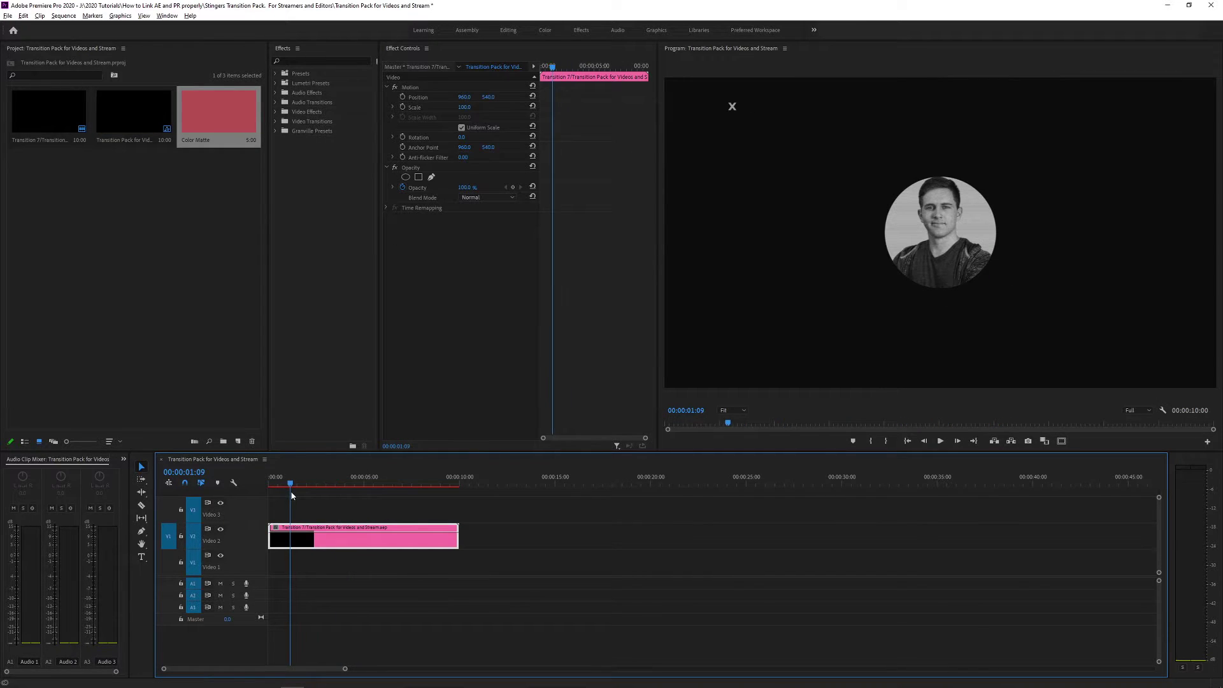
{"action": "left_click", "coordinate": [294, 588]}
{"action": "key", "text": "alt+Tab"}
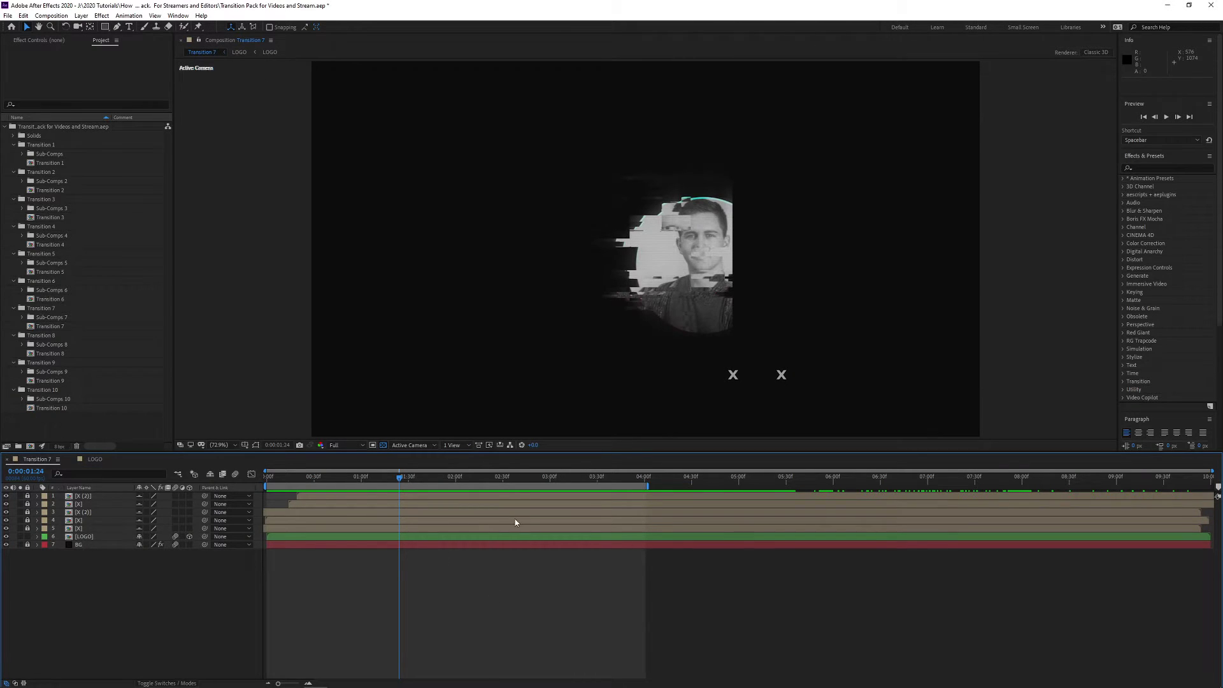
{"action": "key", "text": "alt+Tab"}
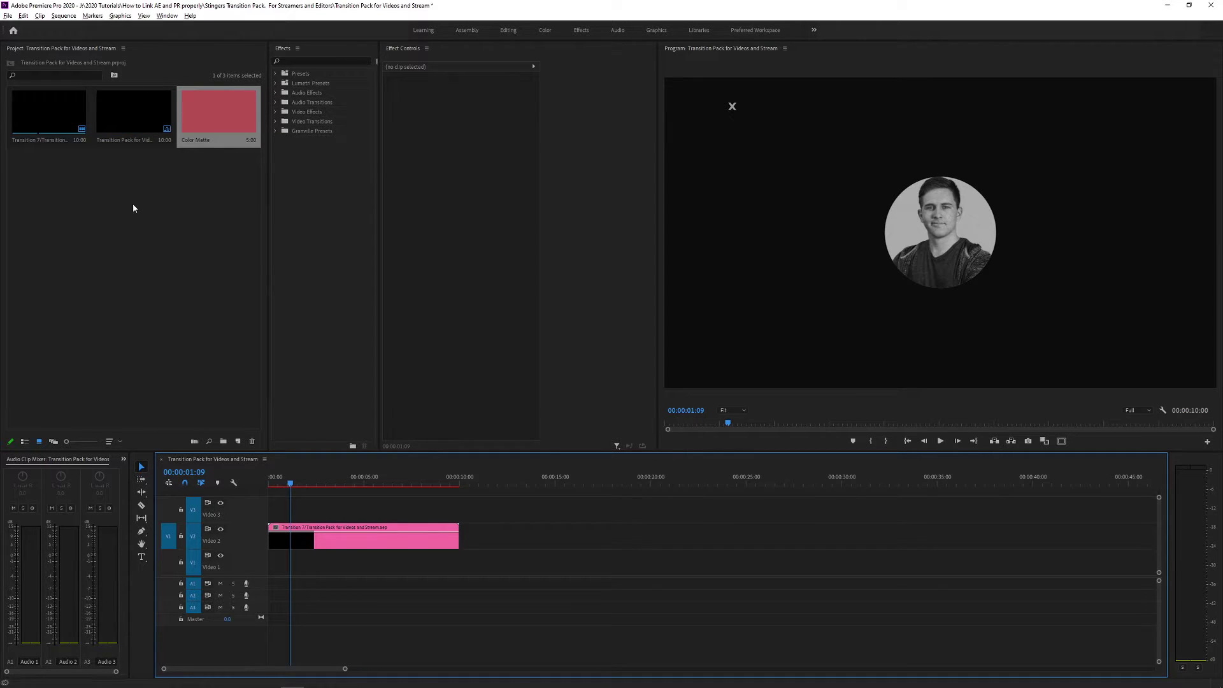
{"action": "left_click", "coordinate": [303, 538]}
{"action": "left_click", "coordinate": [303, 487]}
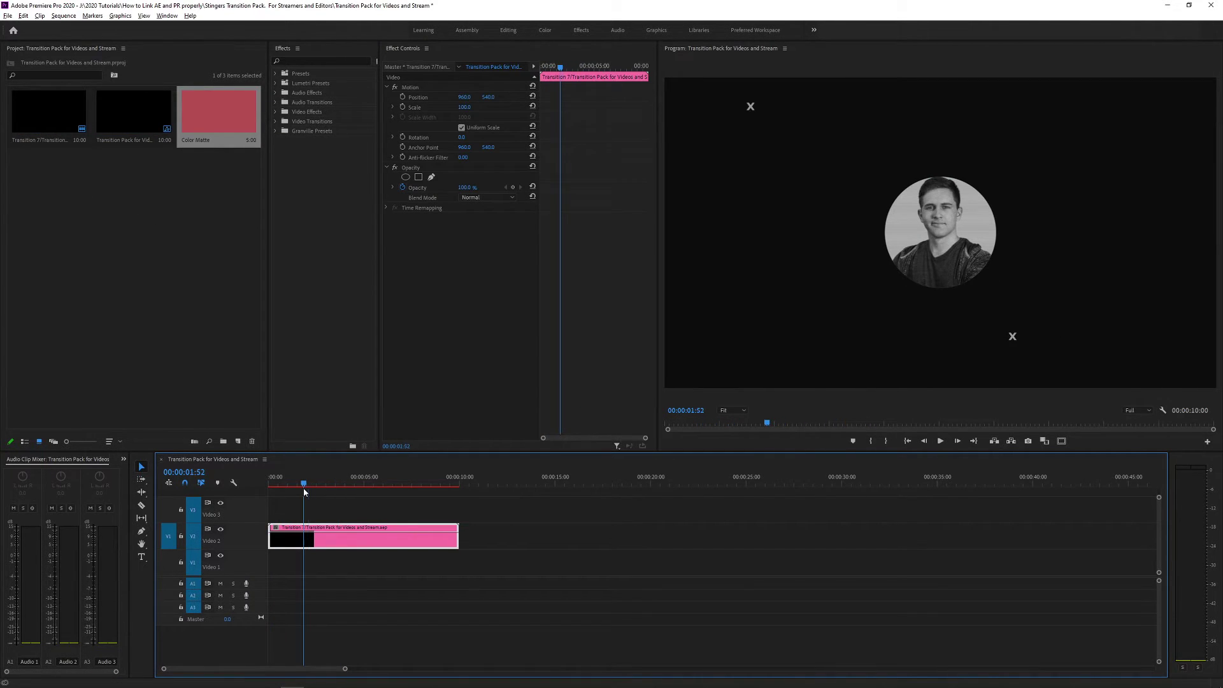
{"action": "left_click_drag", "start_coordinate": [304, 491], "coordinate": [300, 489]}
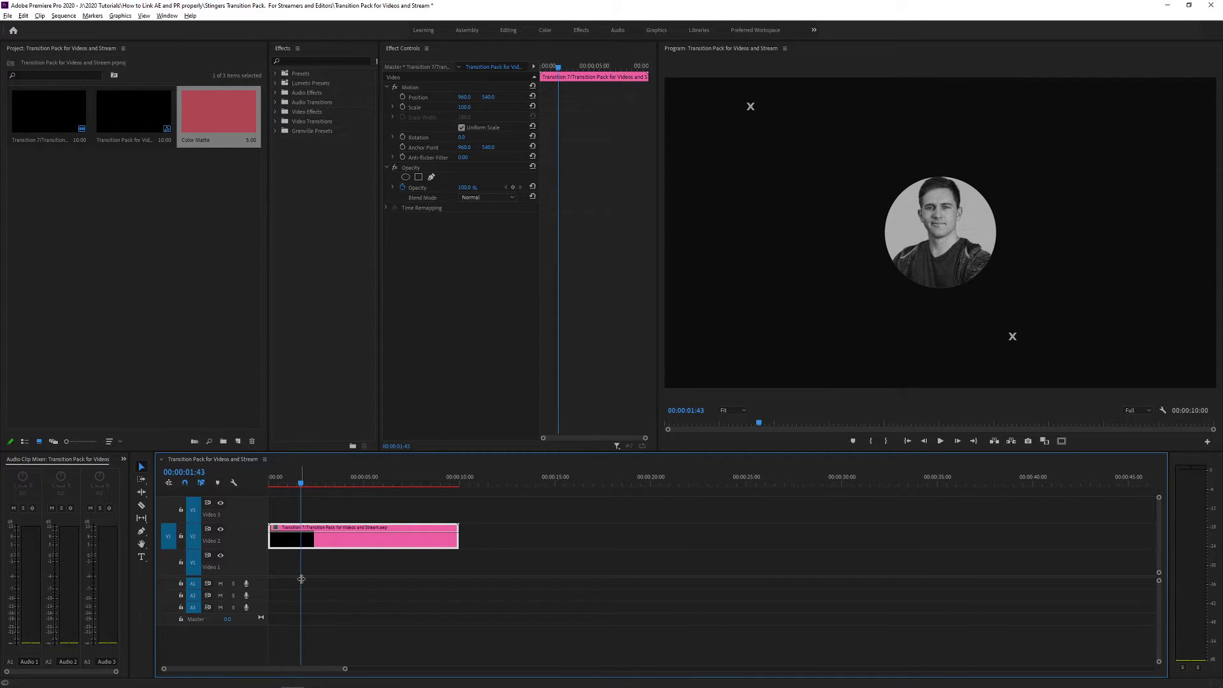
Scrub through the MVI_0011.MOV clip on Video 2 and open its context menu.
{"action": "left_click", "coordinate": [664, 606]}
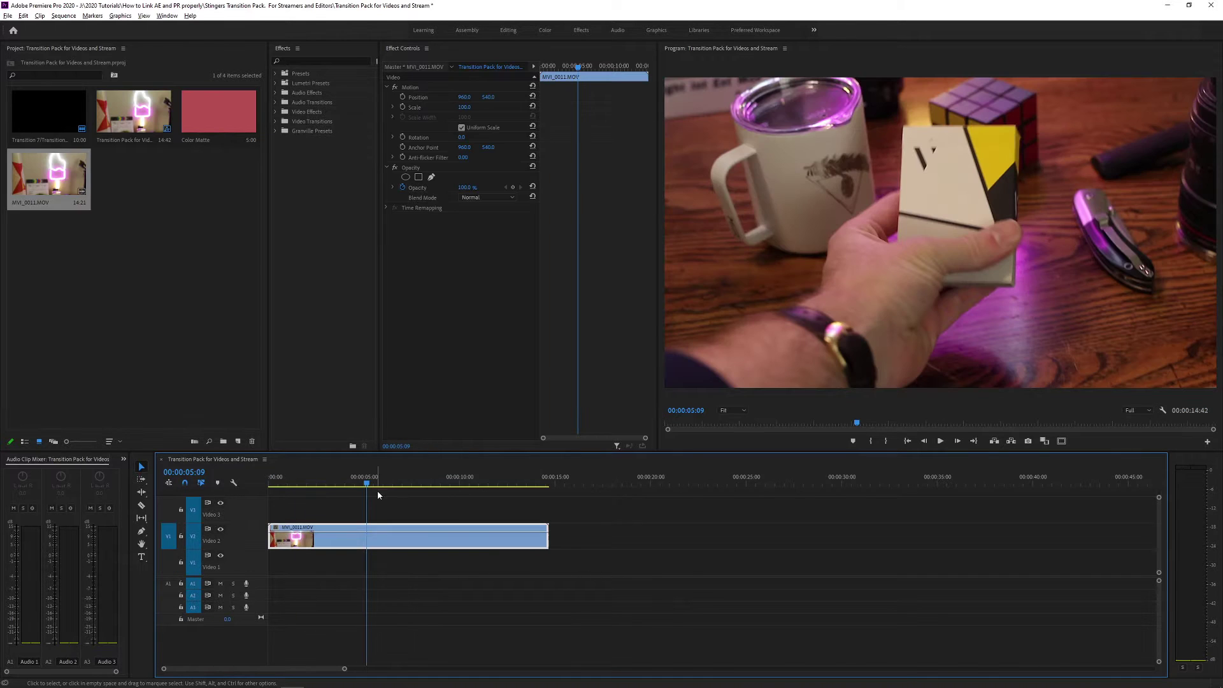
{"action": "left_click_drag", "start_coordinate": [377, 484], "coordinate": [450, 517]}
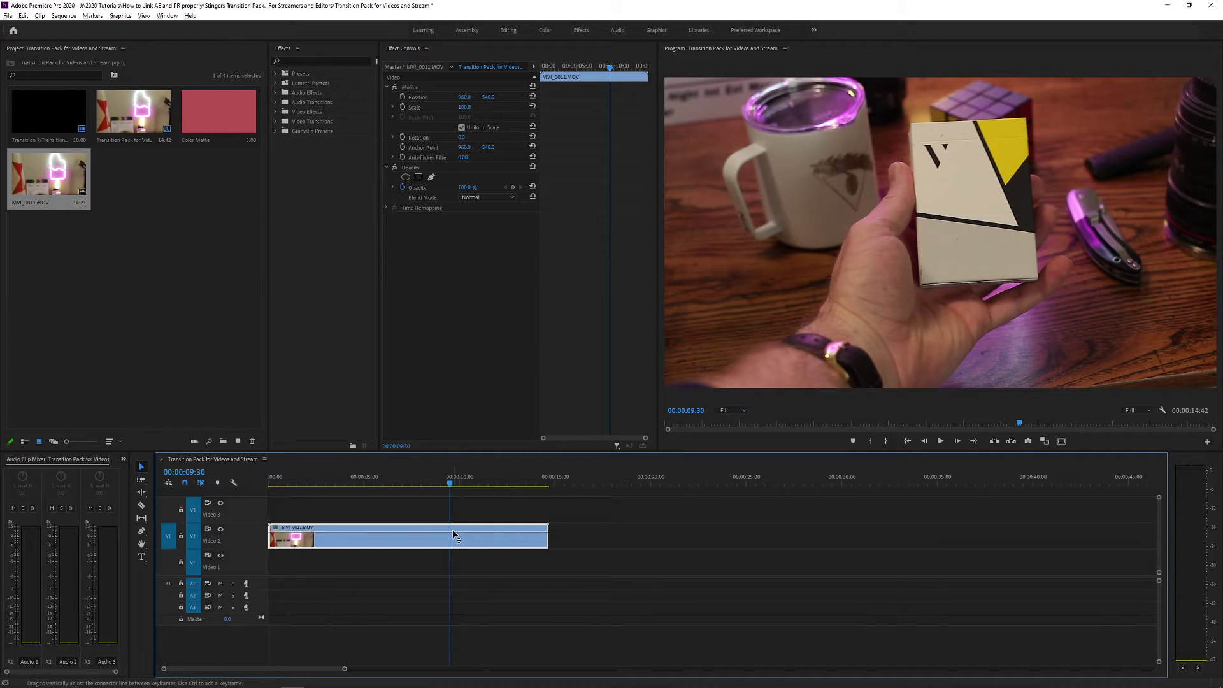
{"action": "right_click", "coordinate": [452, 530]}
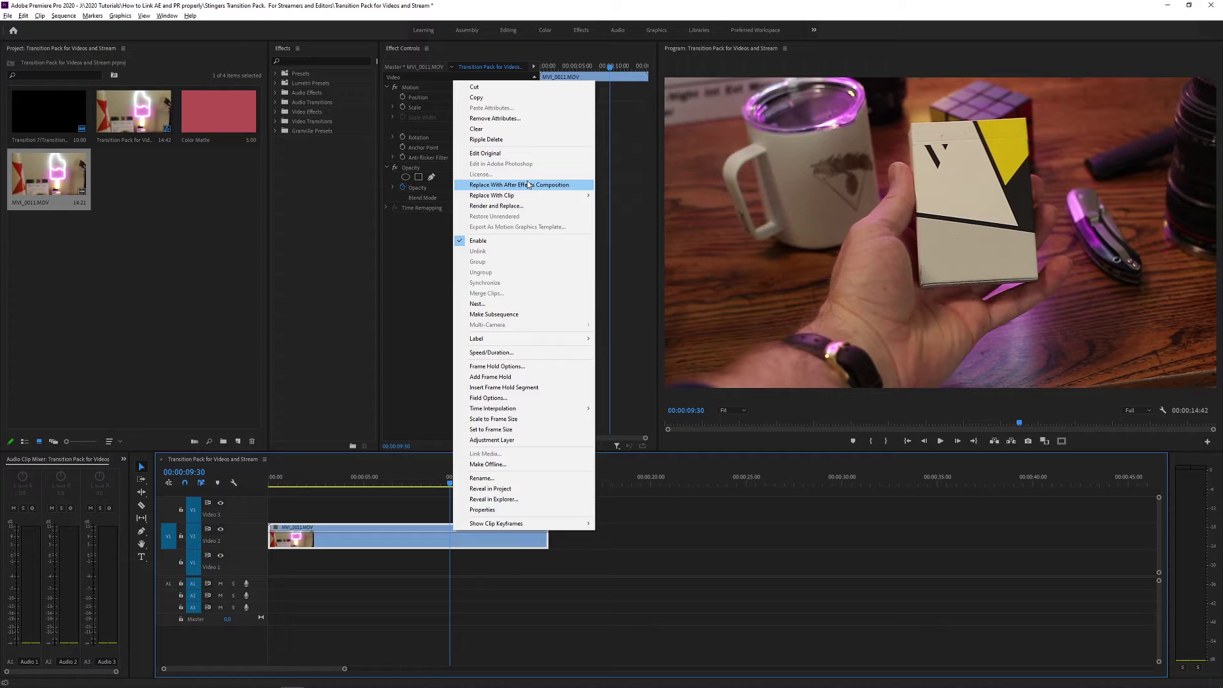
{"action": "left_click", "coordinate": [459, 586]}
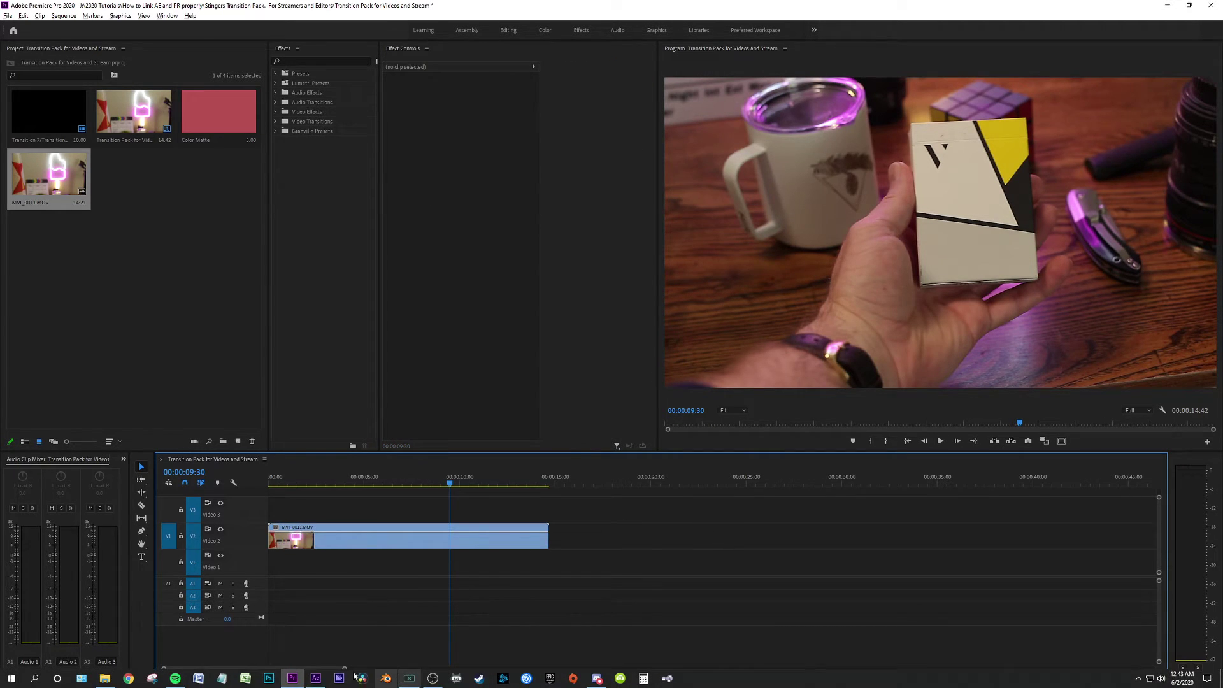
{"action": "left_click", "coordinate": [316, 679]}
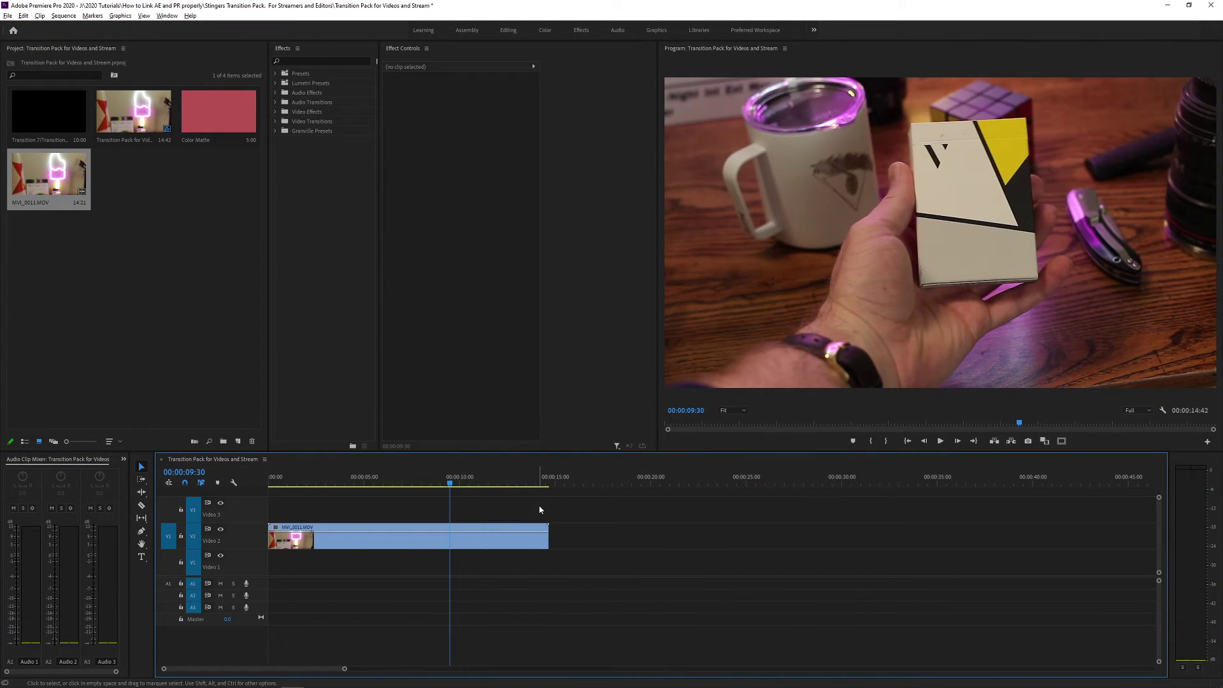
{"action": "right_click", "coordinate": [473, 536]}
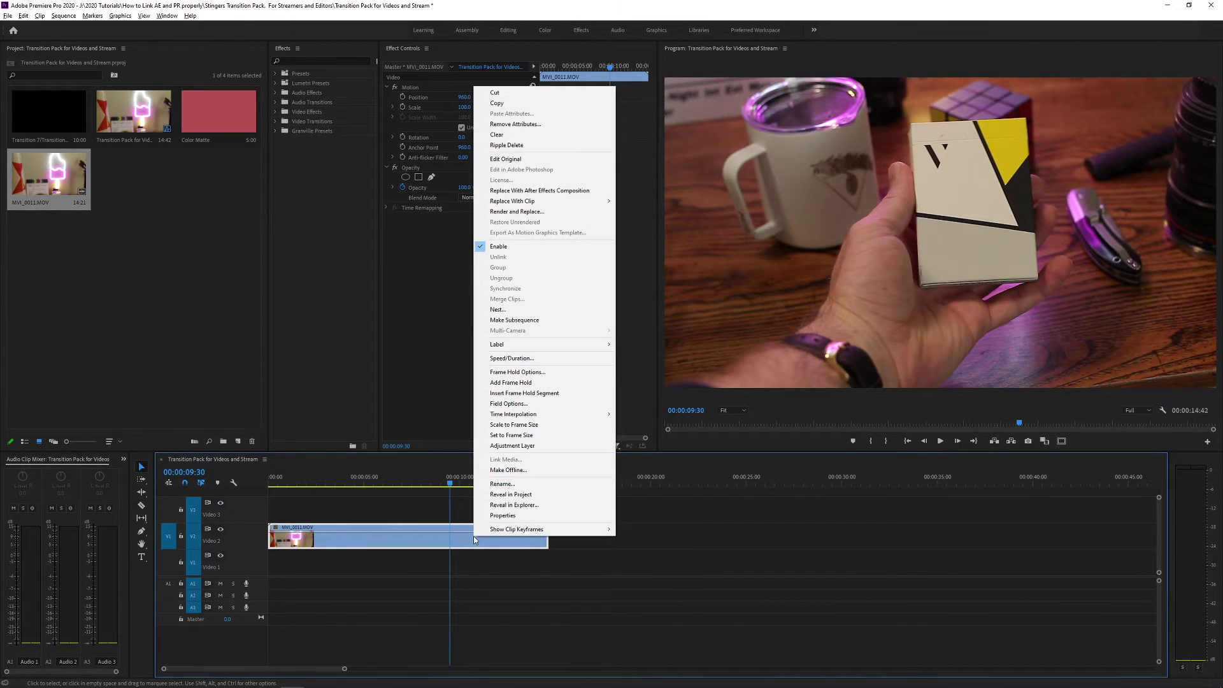
Replace the clip with a saved After Effects composition, fit the viewer, and scrub the footage.
{"action": "left_click", "coordinate": [516, 191]}
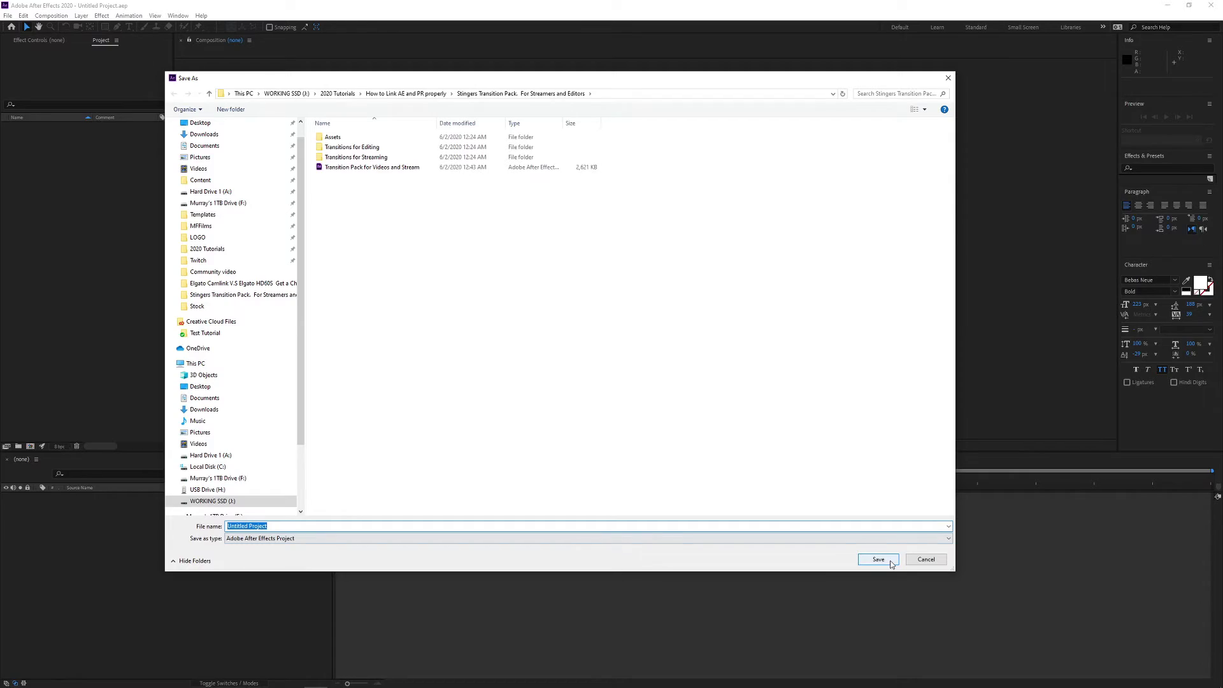
{"action": "left_click", "coordinate": [883, 559]}
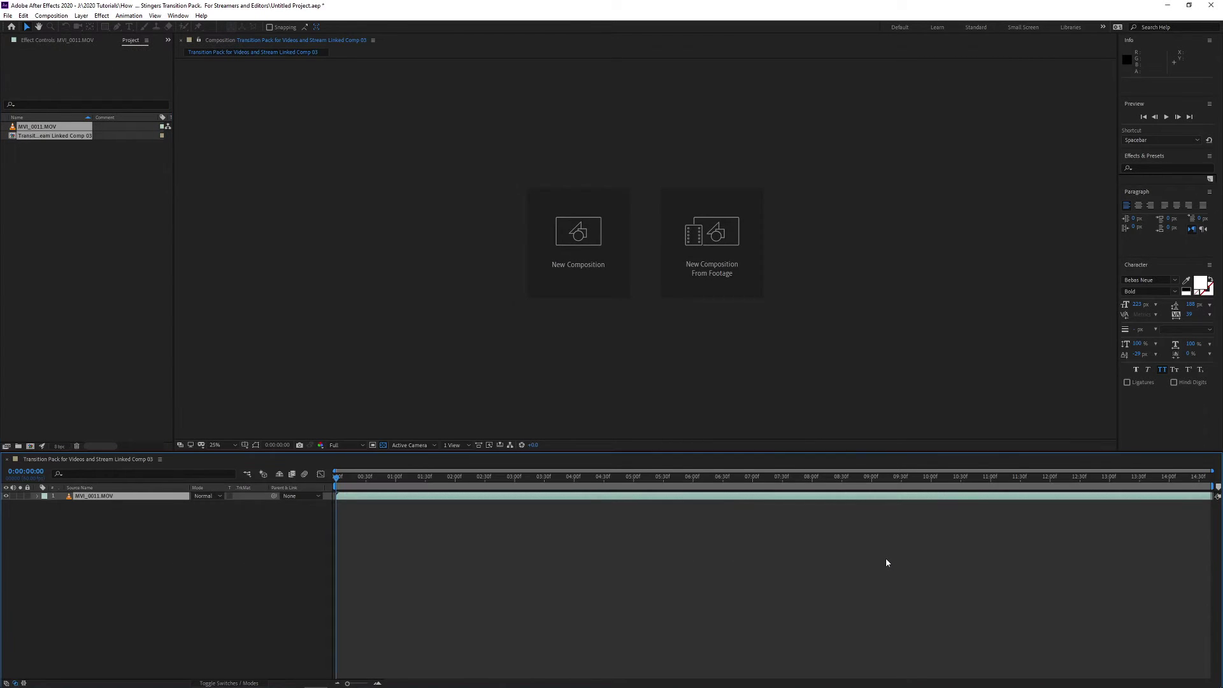
{"action": "left_click", "coordinate": [216, 445]}
{"action": "left_click", "coordinate": [226, 601]}
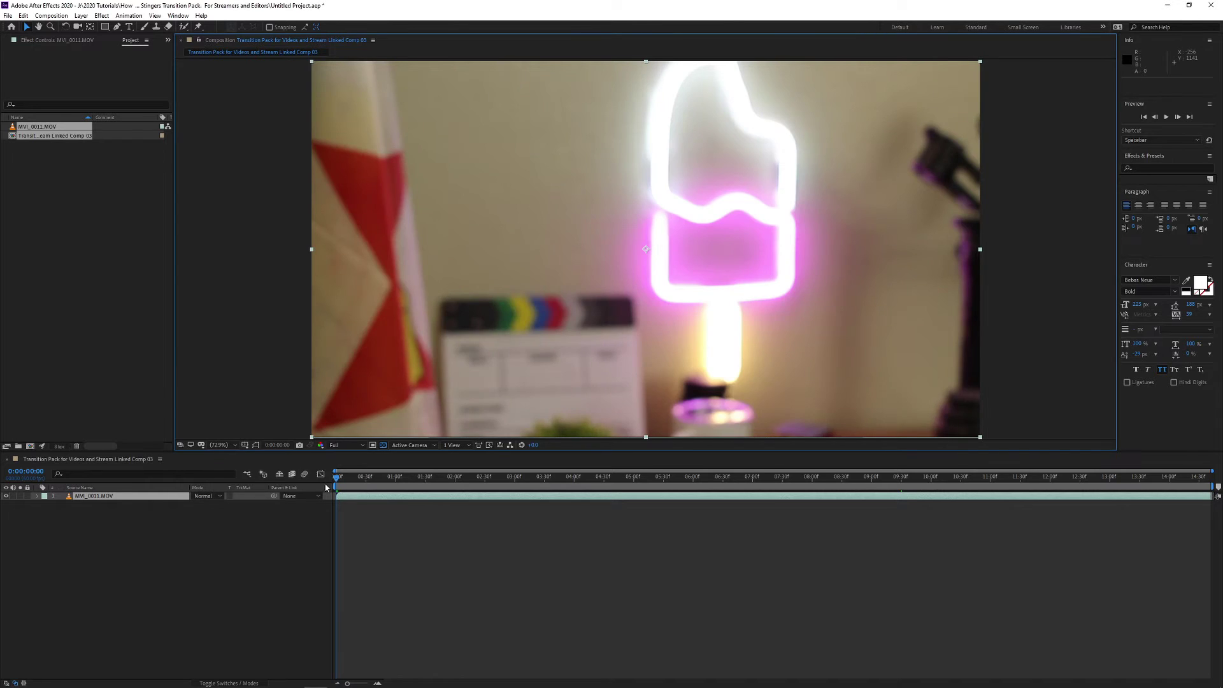
{"action": "left_click", "coordinate": [440, 477]}
{"action": "left_click_drag", "start_coordinate": [466, 496], "coordinate": [850, 514]}
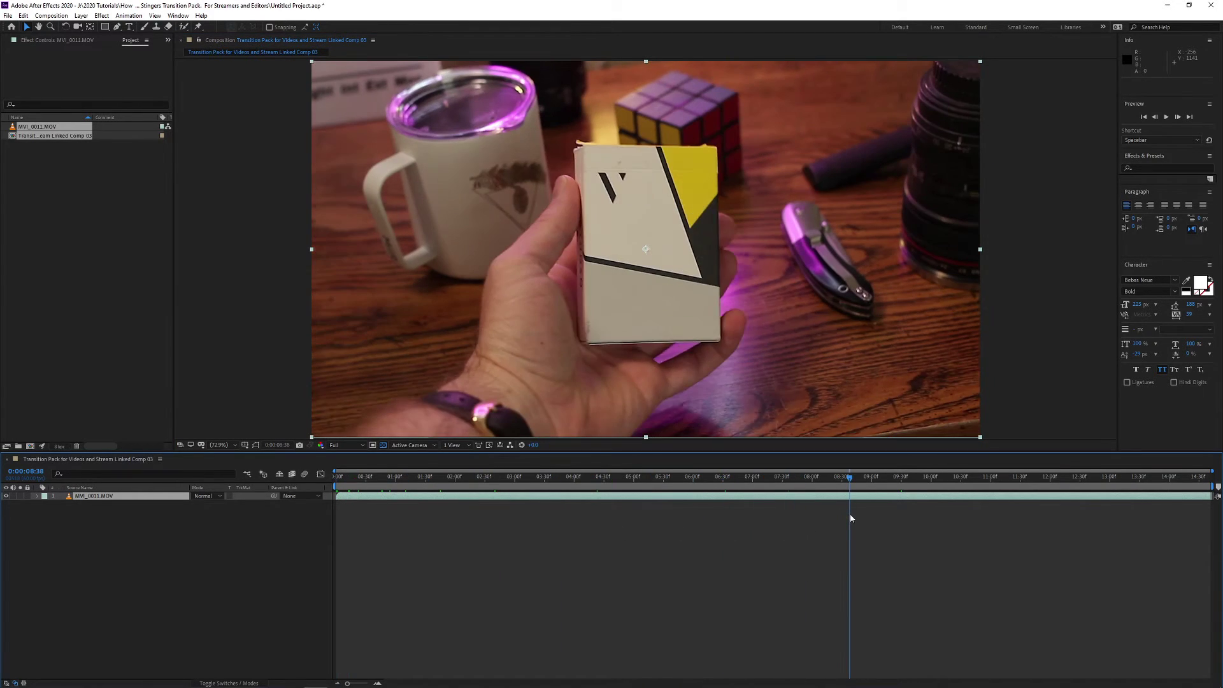